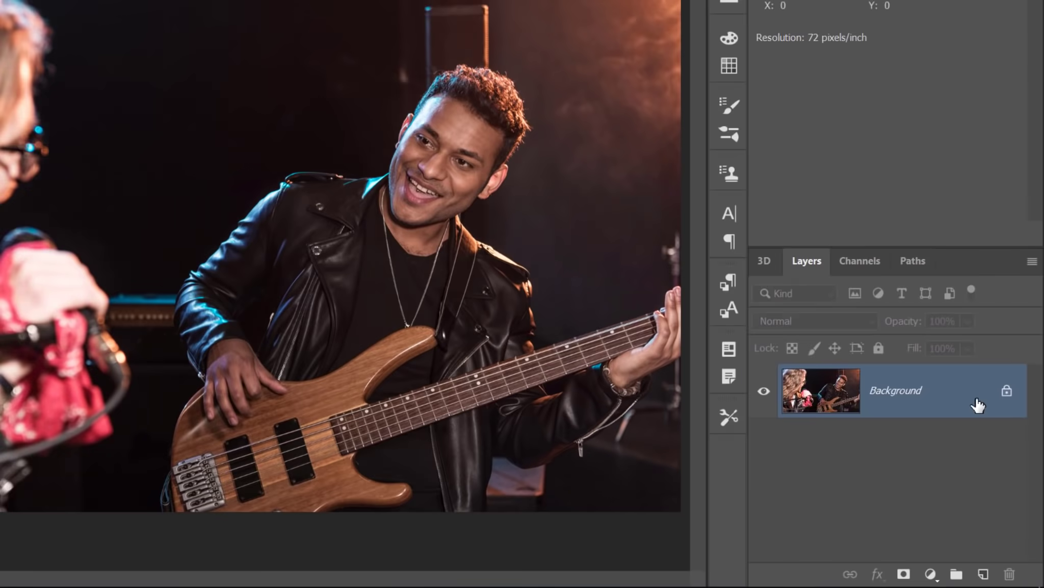
Step: Convert the Background layer to a smart object and open the Camera Raw Filter for it
right_click(992, 441)
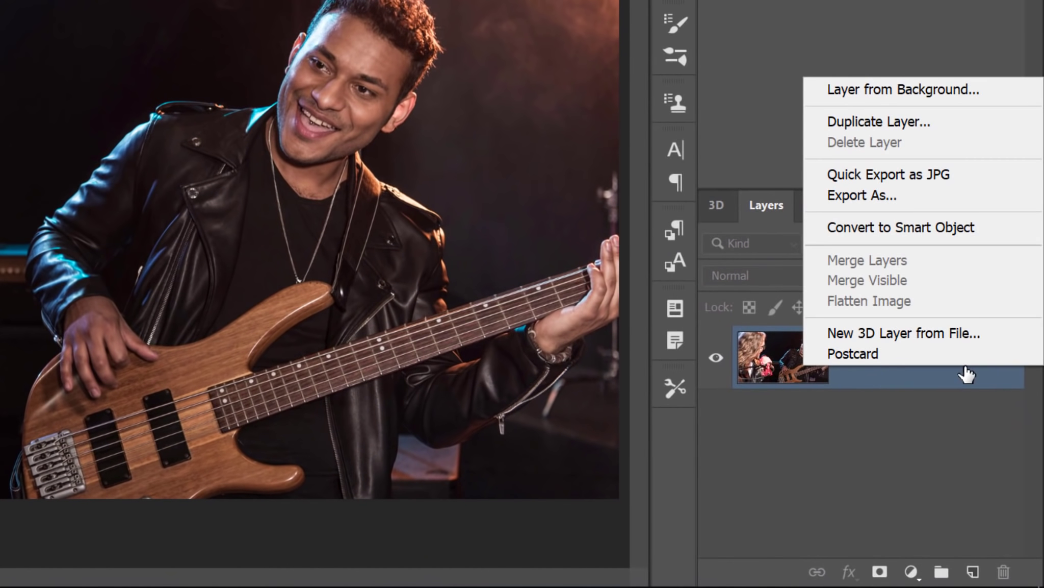
click(969, 226)
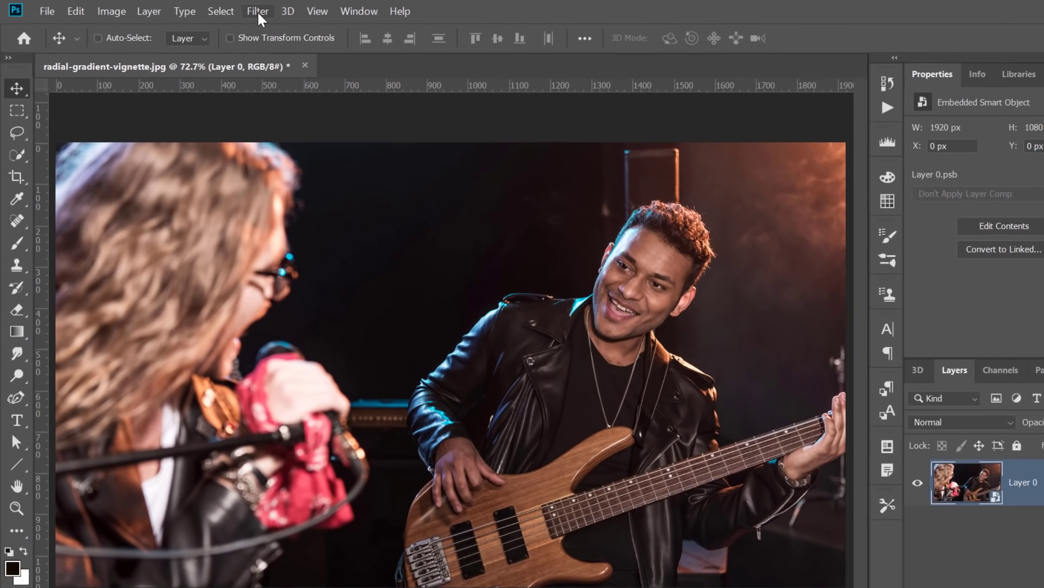
click(232, 11)
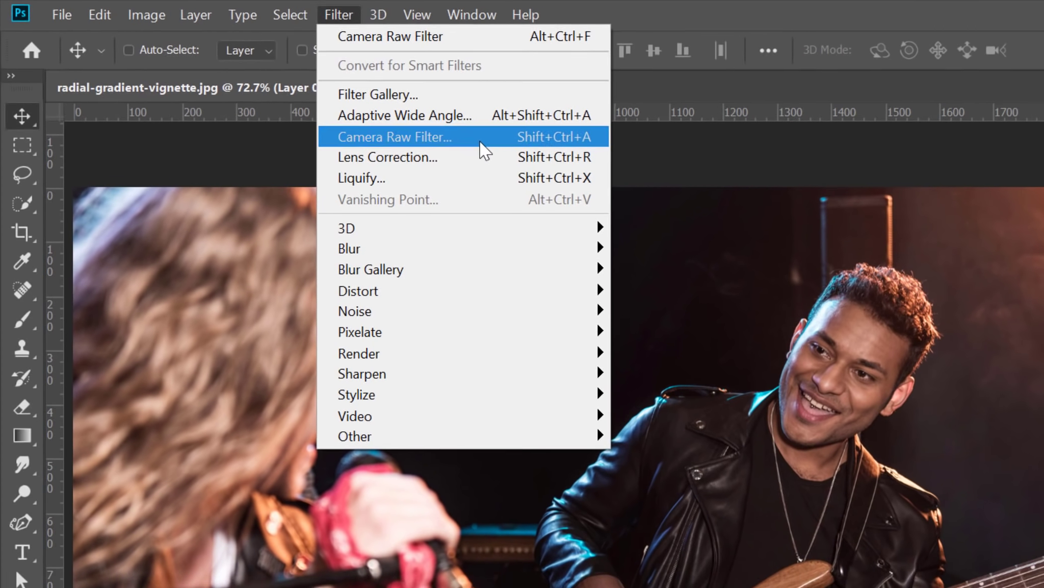
click(493, 153)
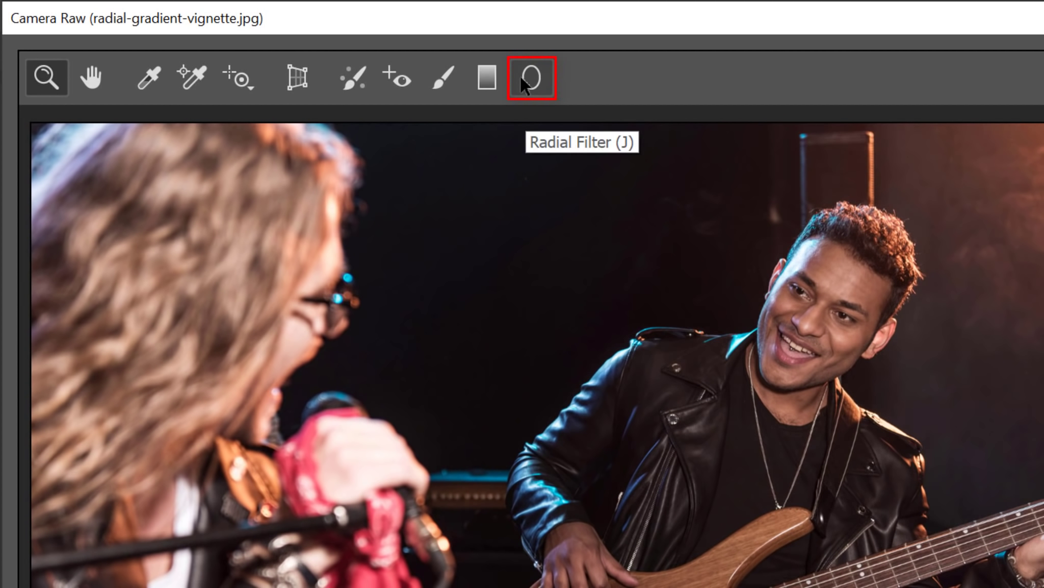
Step: Activate the Radial Filter and reset its local correction settings
click(520, 76)
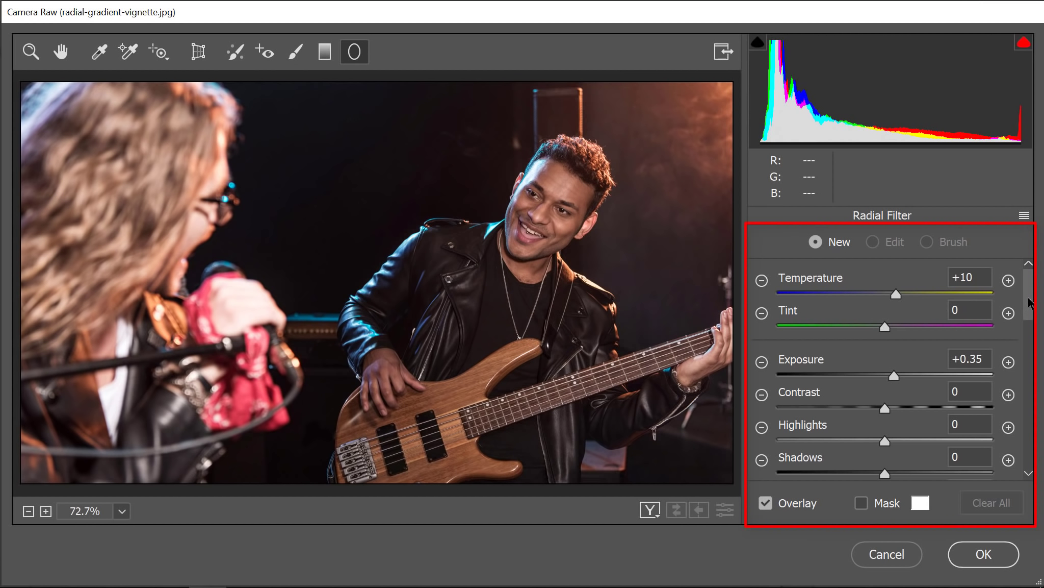
mouse_move(1031, 302)
mouse_down()
mouse_move(1032, 386)
mouse_move(1033, 282)
mouse_up()
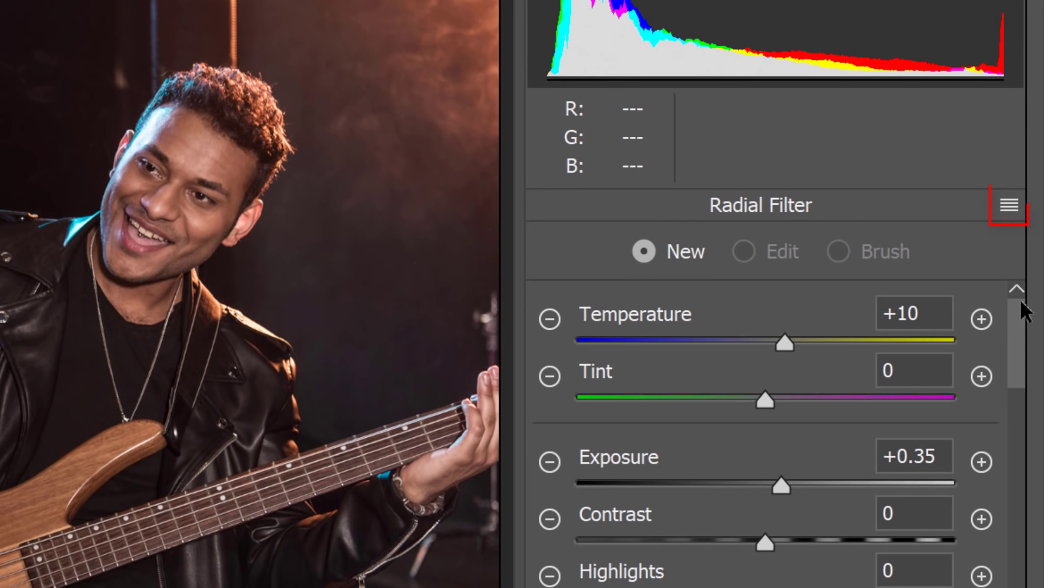
click(1011, 210)
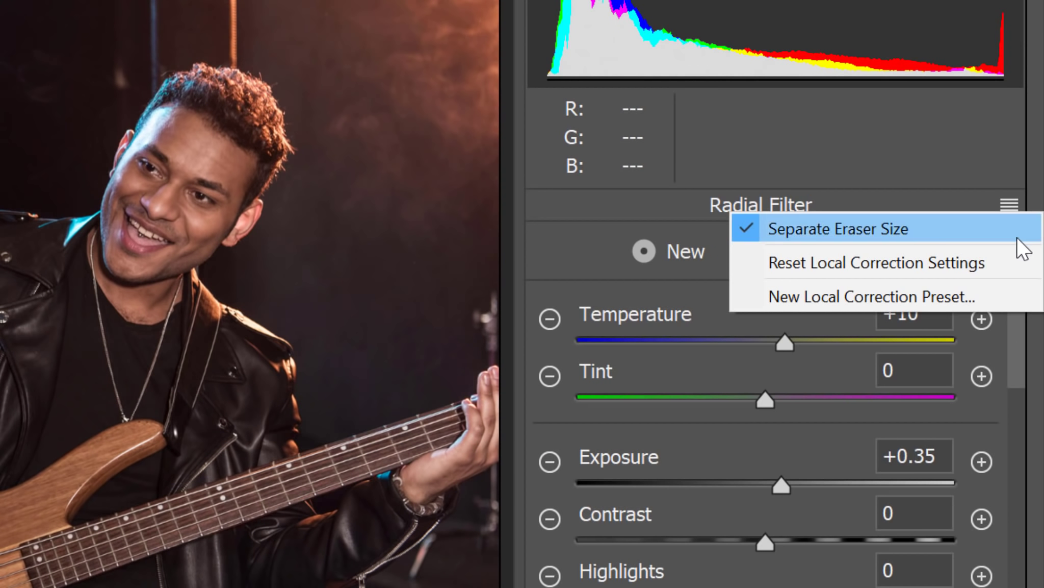
click(1026, 267)
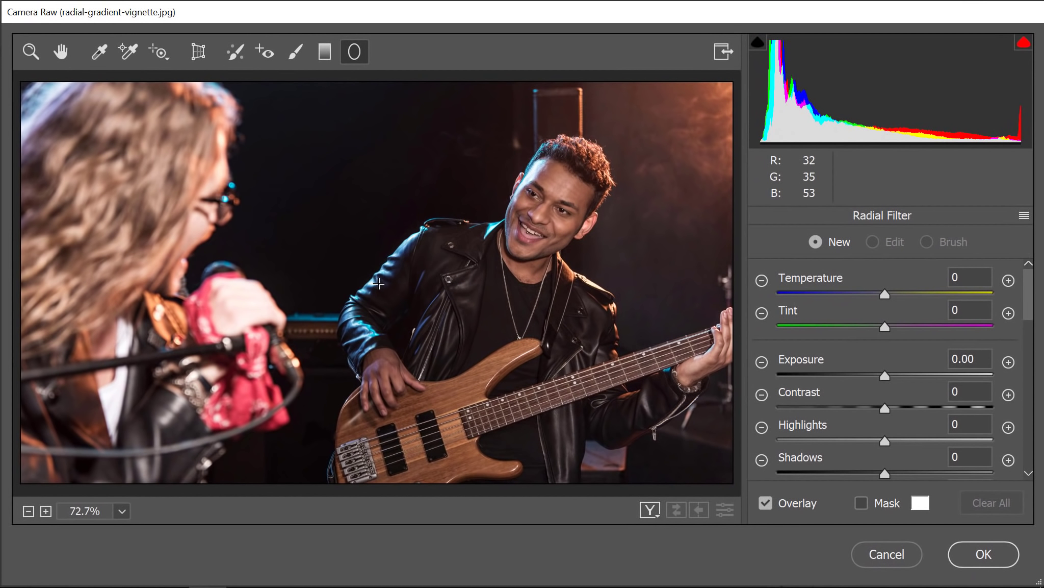
Step: Fit a radial filter ellipse to the whole image and apply an exposure of -3.60 outside it
ctrl+double_click(379, 283)
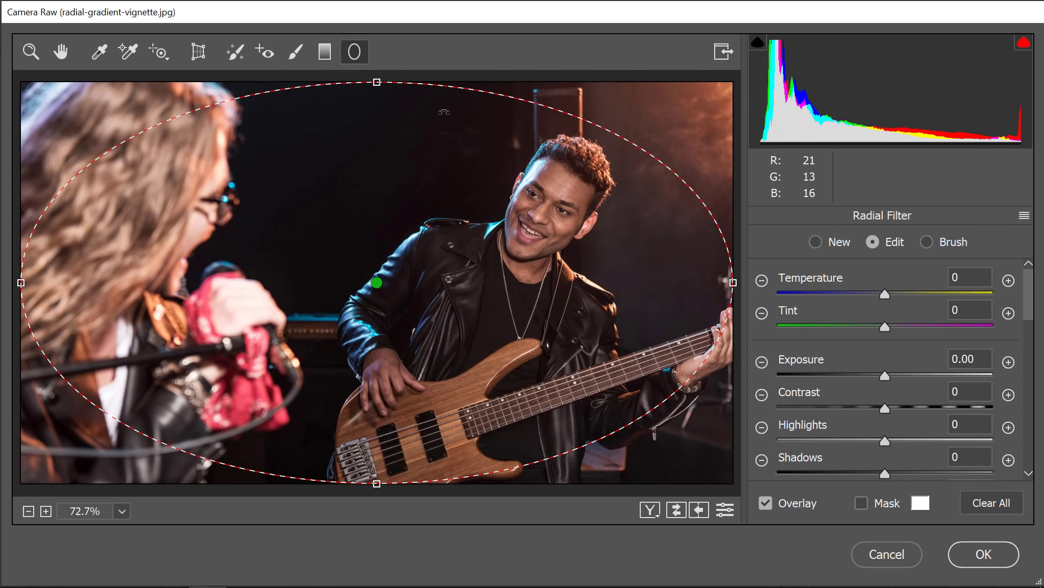
click(789, 375)
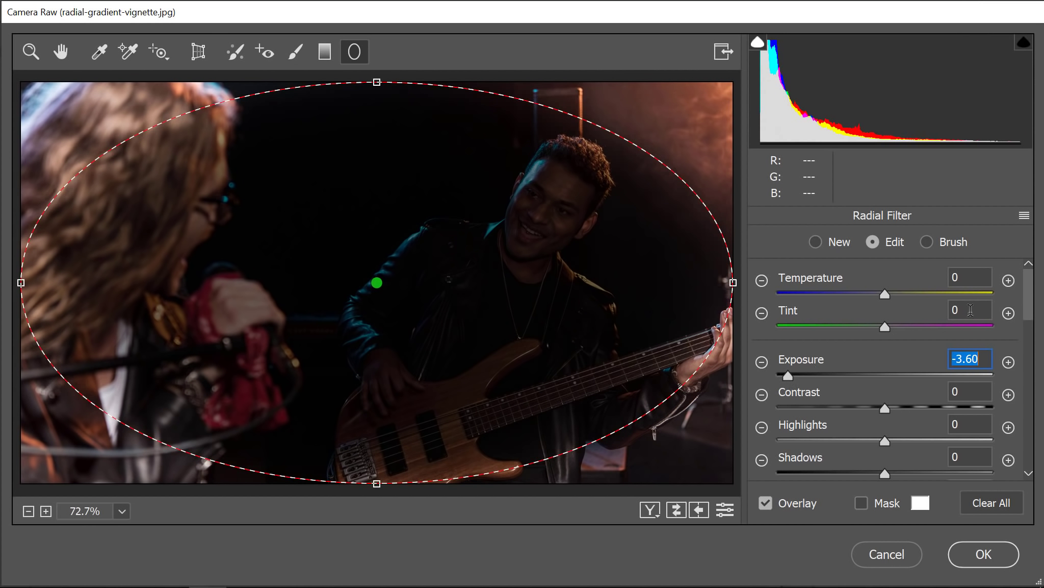
drag(1030, 305, 1032, 472)
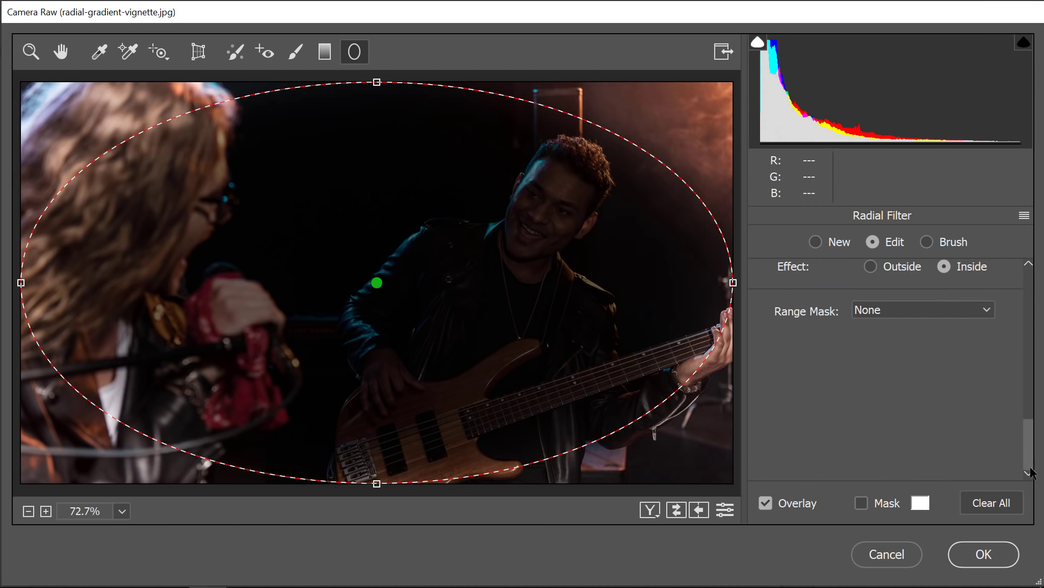
click(871, 266)
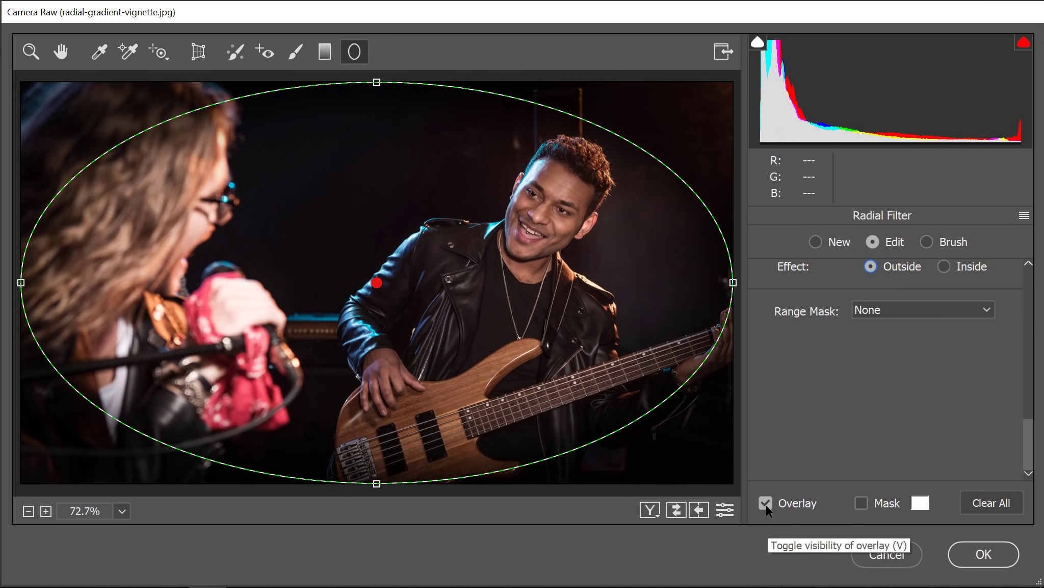
Step: Toggle the filter overlay off and back on, and delete the full-image radial filter
click(766, 504)
click(766, 504)
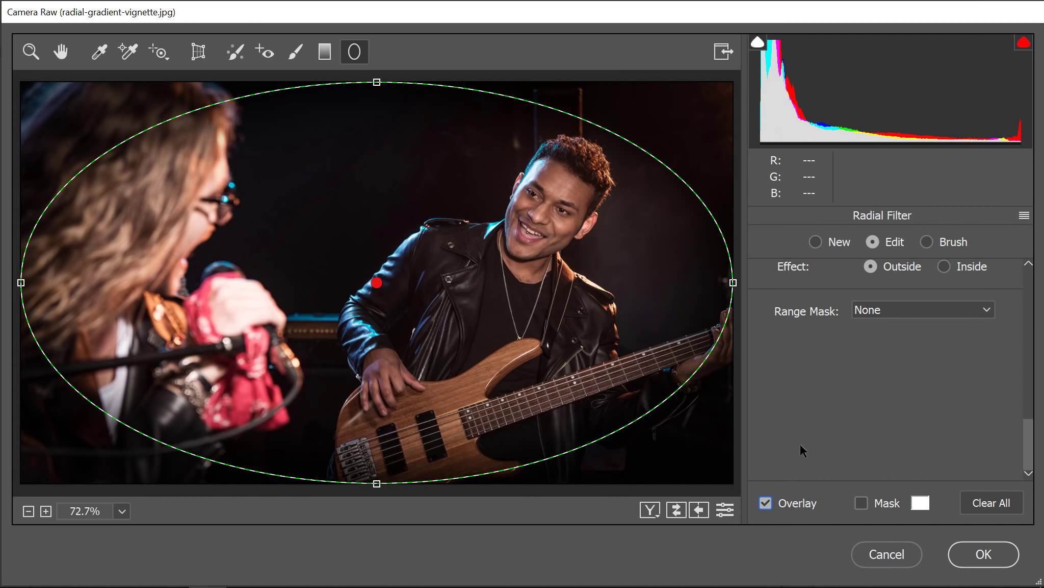
right_click(377, 282)
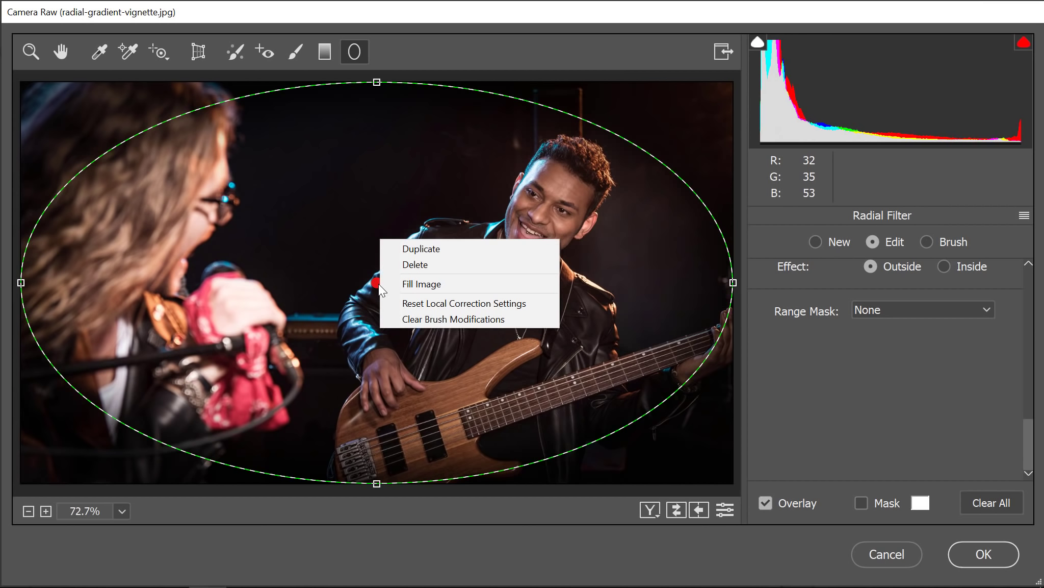
click(412, 265)
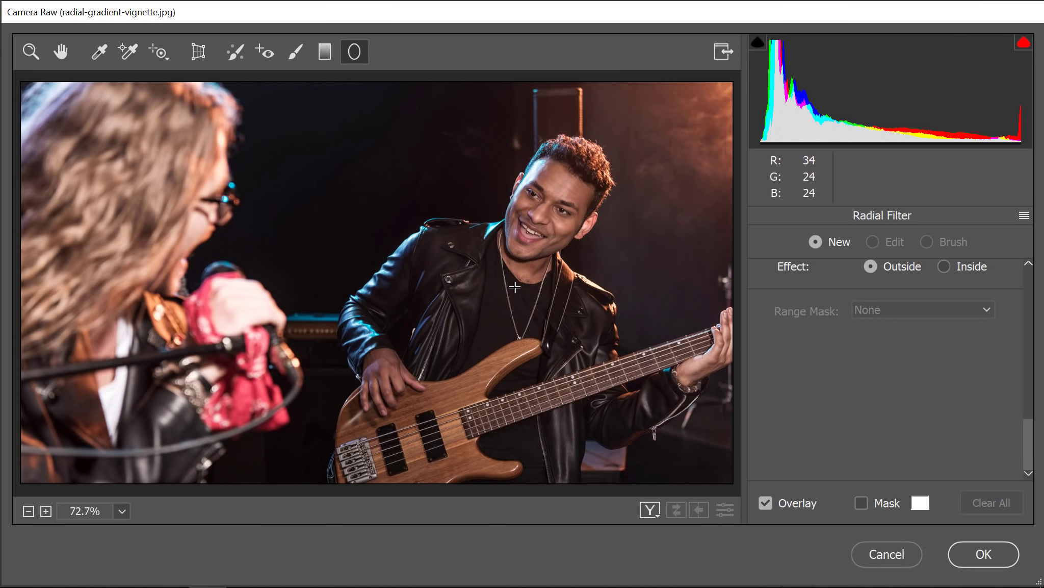
Step: Draw a tall radial filter ellipse centred on the bassist's chest and widen it into nearly a circle
drag(515, 287, 606, 151)
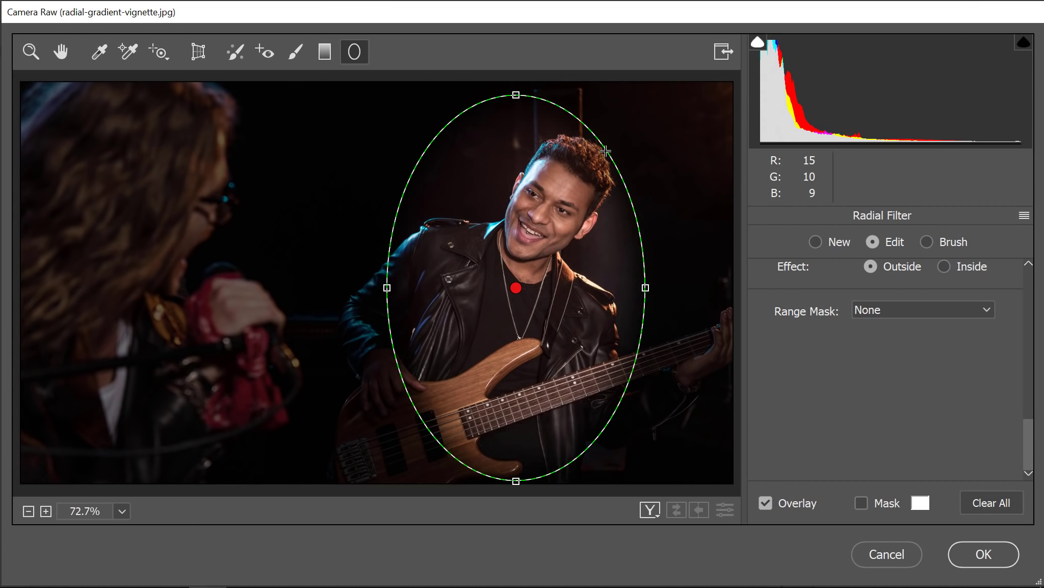
mouse_move(514, 289)
mouse_down()
mouse_move(480, 298)
mouse_move(515, 289)
mouse_up()
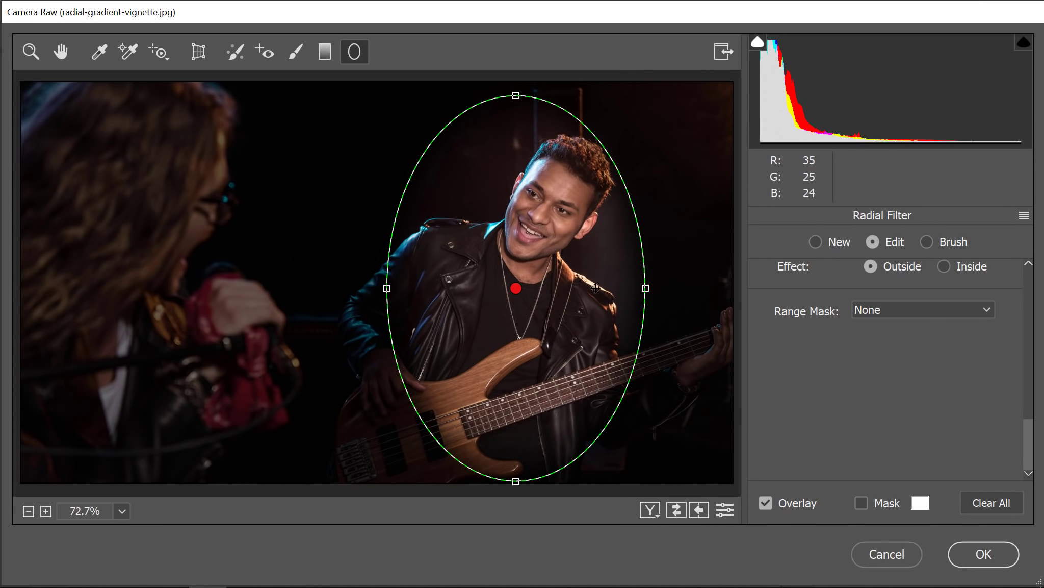
drag(645, 288, 688, 287)
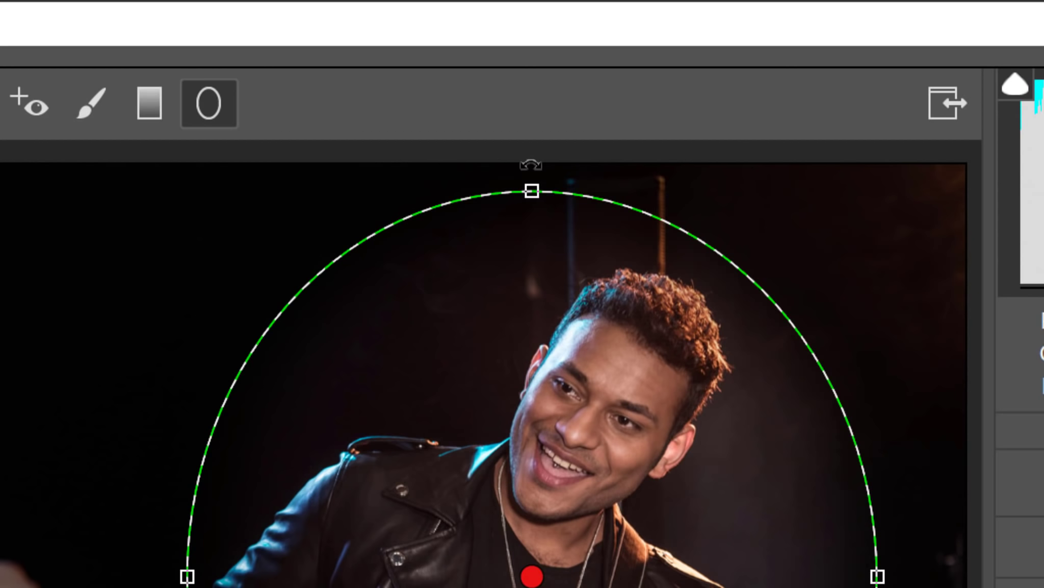
Step: Tilt the ellipse clockwise to follow the bassist's pose, and narrow and reposition it around his body and guitar
drag(531, 165, 754, 170)
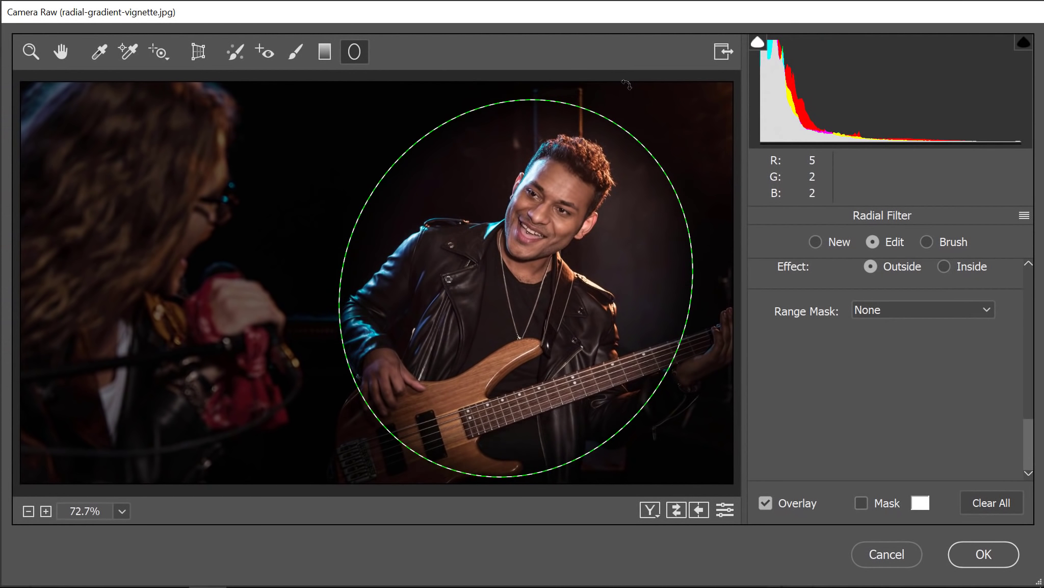
drag(627, 84, 631, 92)
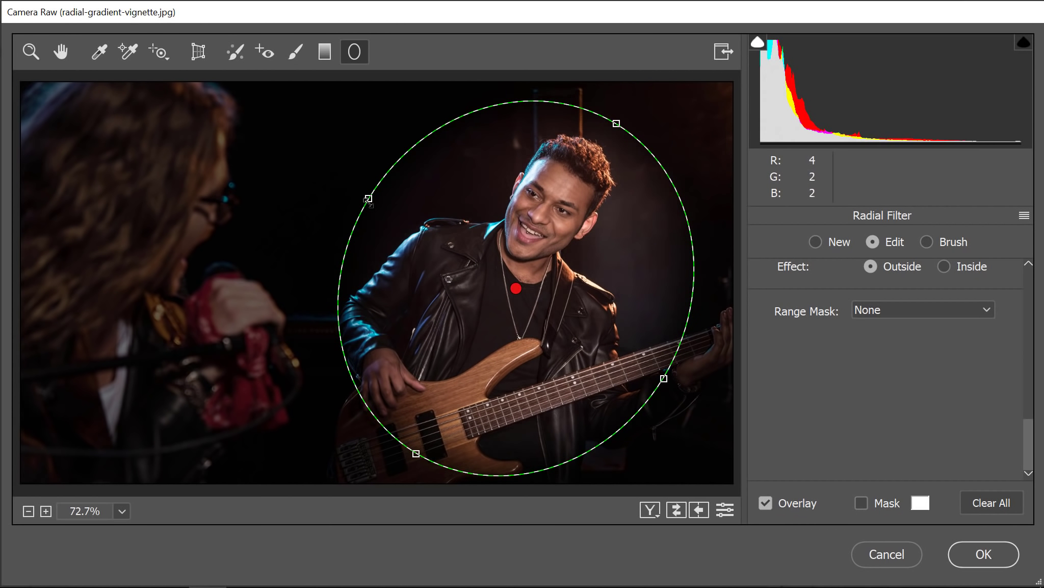
drag(369, 198, 391, 210)
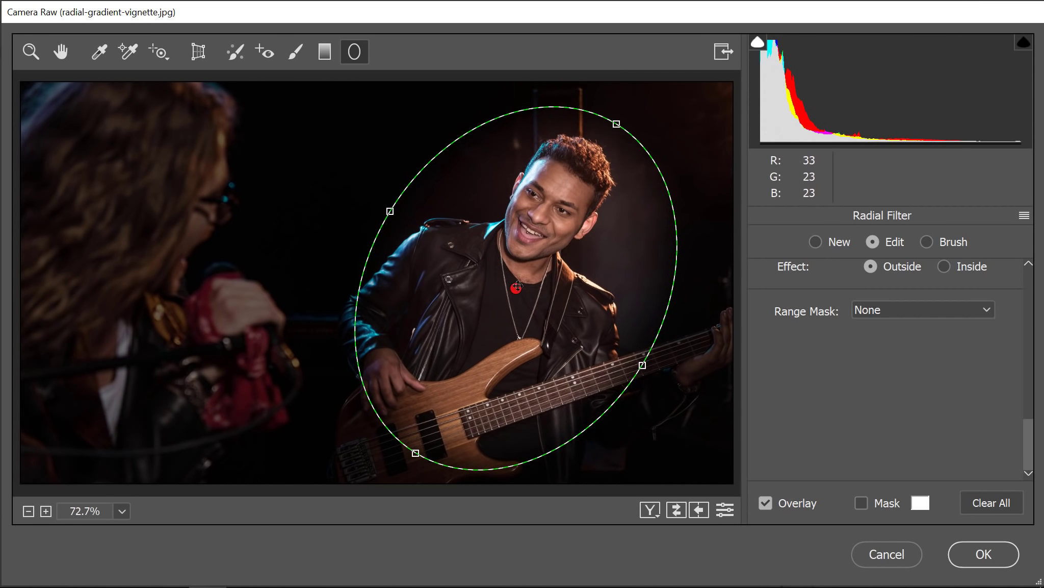
drag(517, 286, 499, 301)
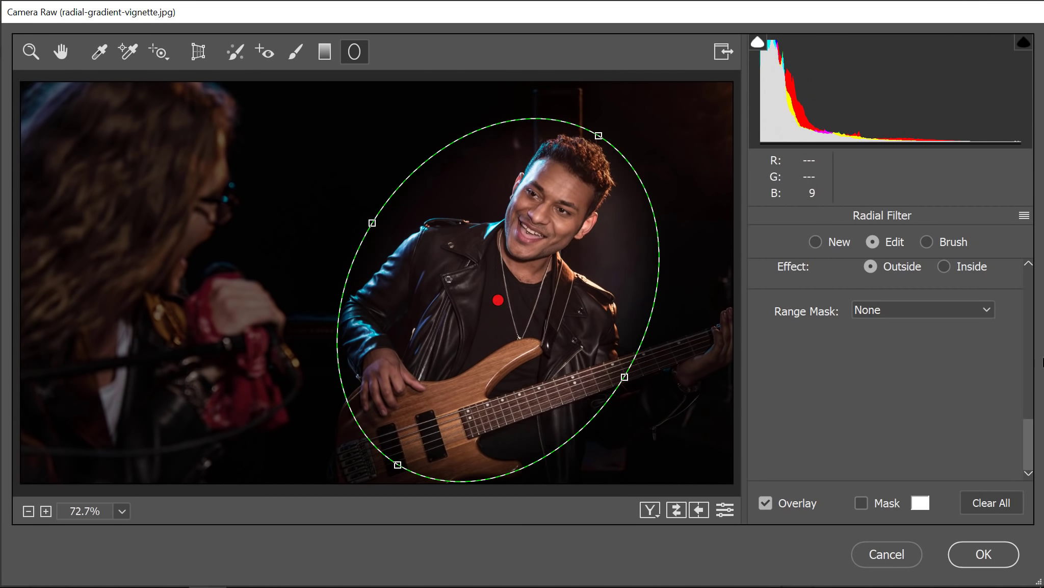
Step: Set the radial filter's feather to 20 and its exposure to -2.65
scroll(1027, 411, up, 4)
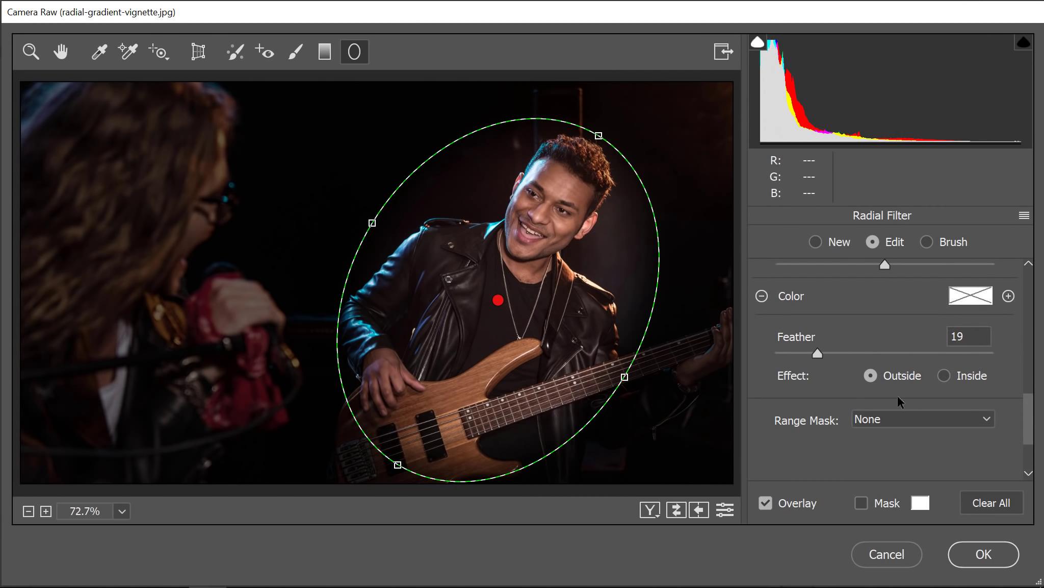
drag(818, 353, 689, 357)
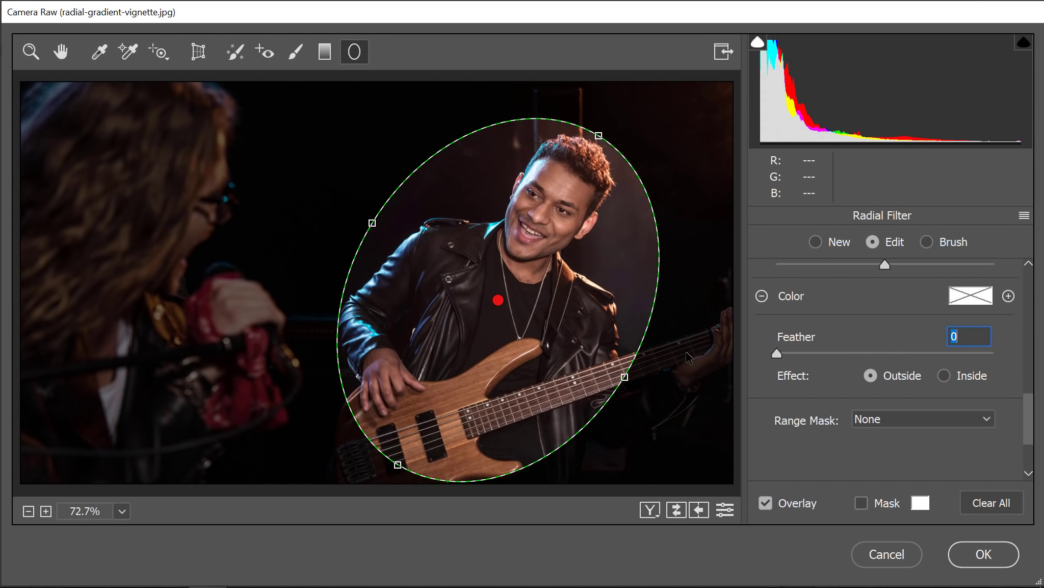
drag(777, 356, 817, 356)
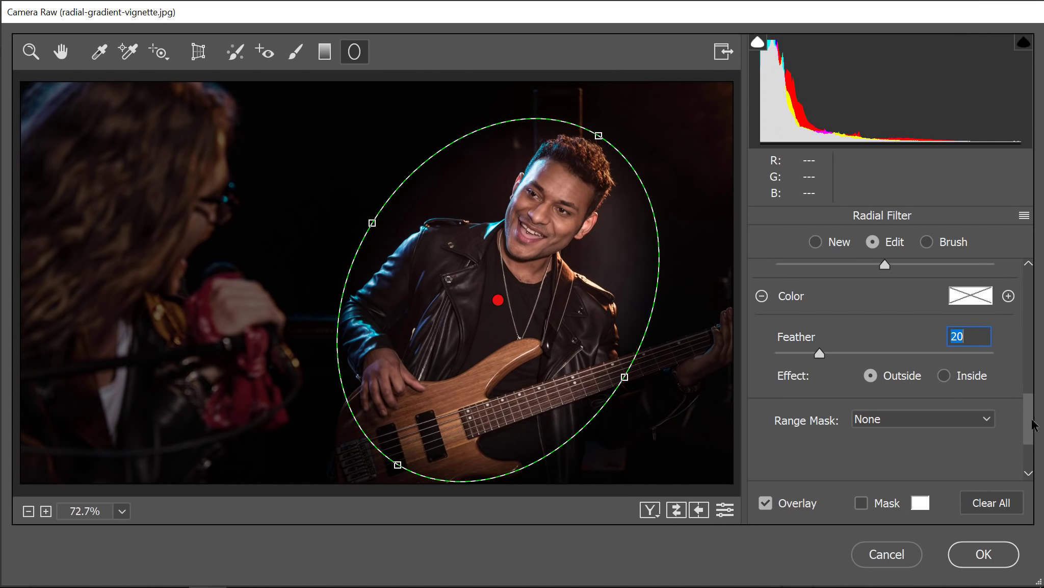
drag(1030, 399, 1036, 296)
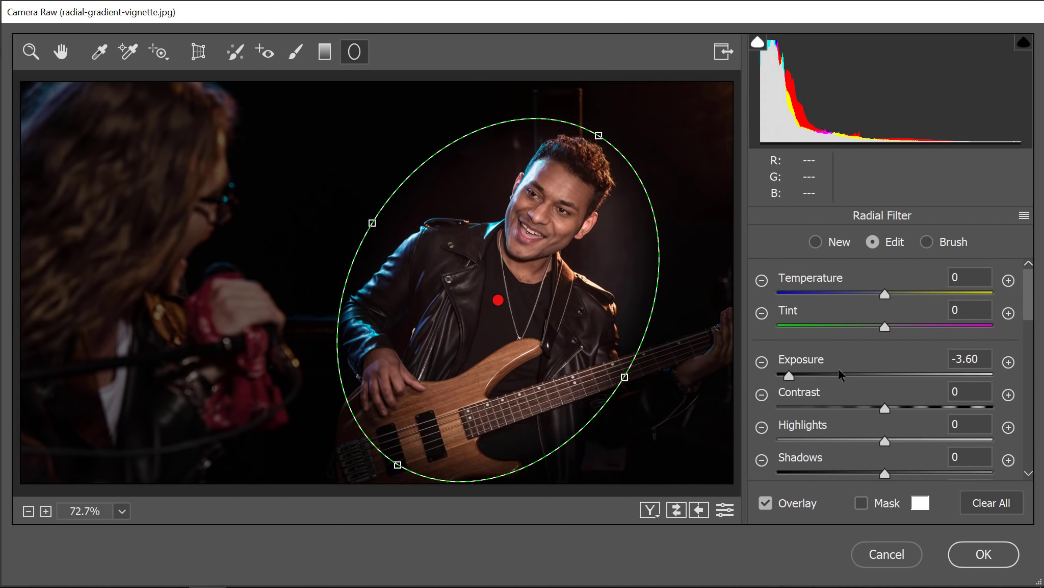
drag(798, 375, 814, 376)
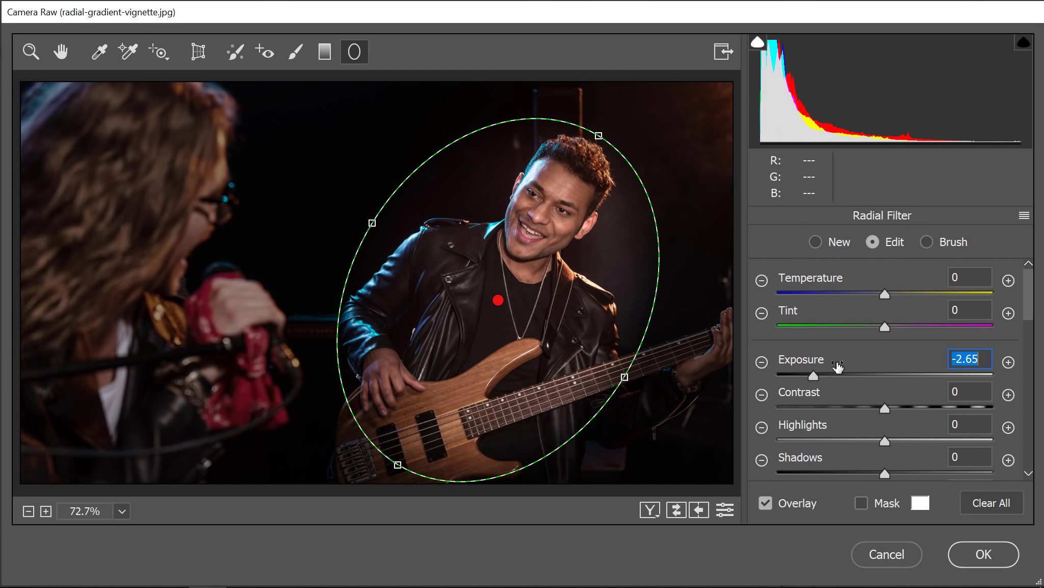
Step: Soften the area outside the ellipse by setting clarity to -56 and sharpness to -92
scroll(1030, 324, down, 1)
scroll(1023, 358, down, 5)
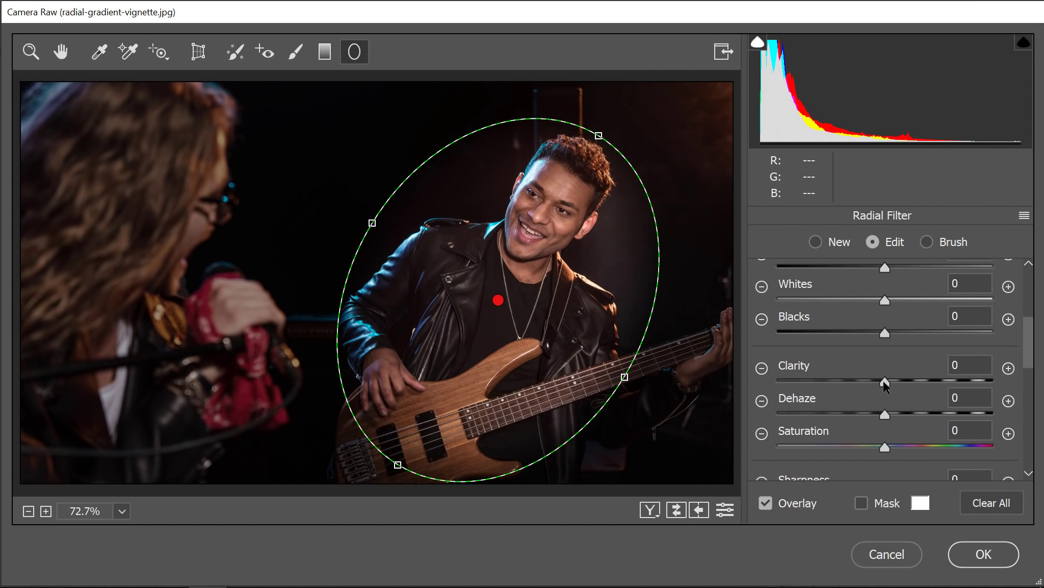
drag(887, 385, 826, 385)
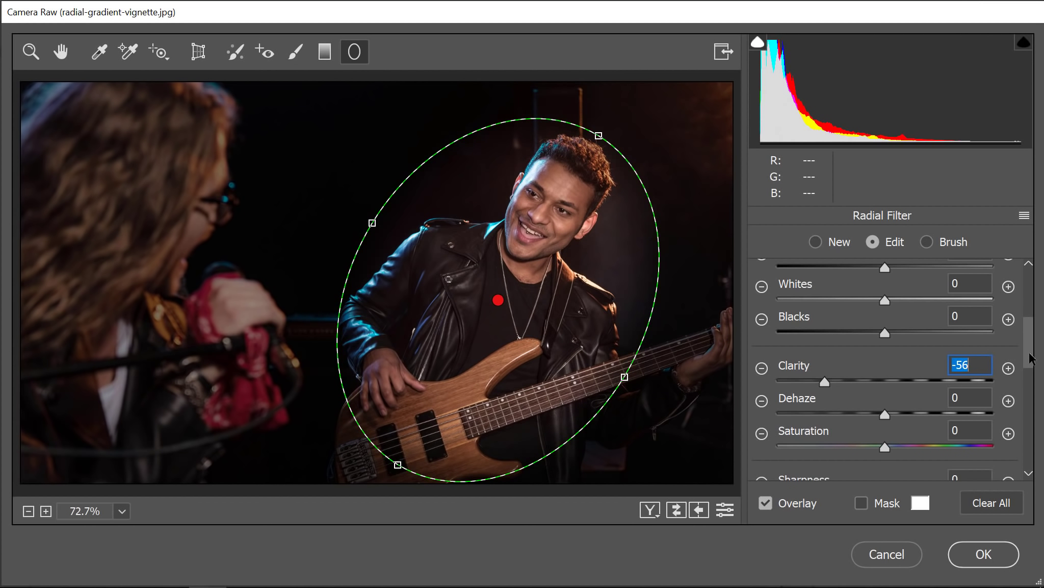
scroll(1029, 357, down, 3)
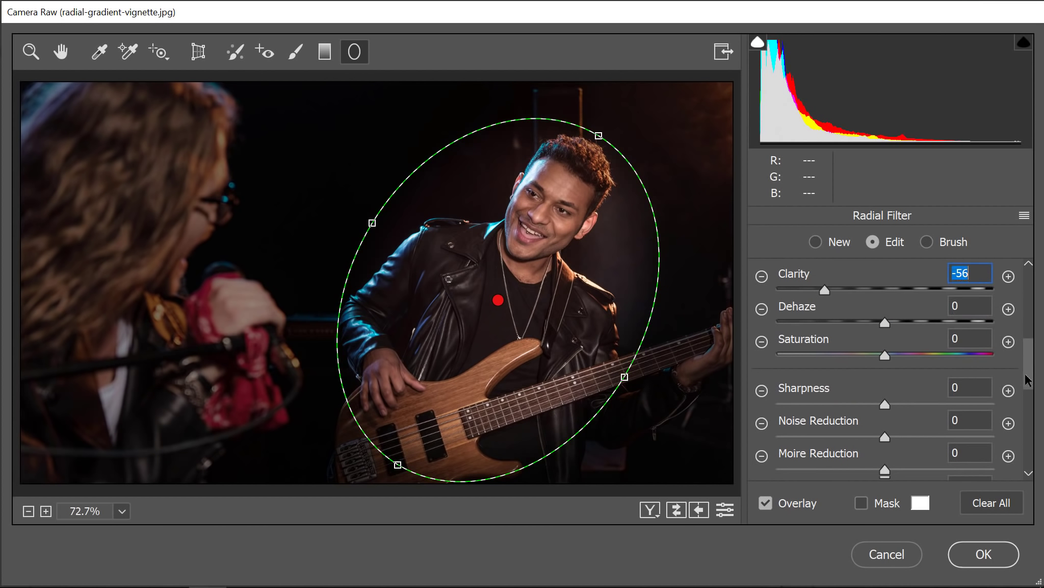
drag(886, 407, 785, 415)
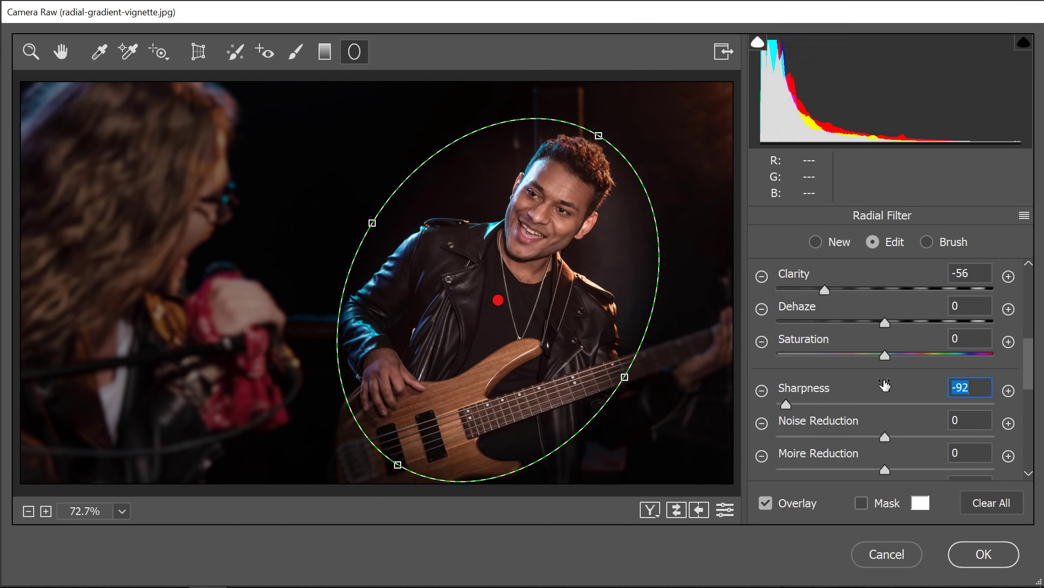
Step: Set saturation to -24 and temperature to -24 for the area outside the ellipse
drag(886, 356, 858, 357)
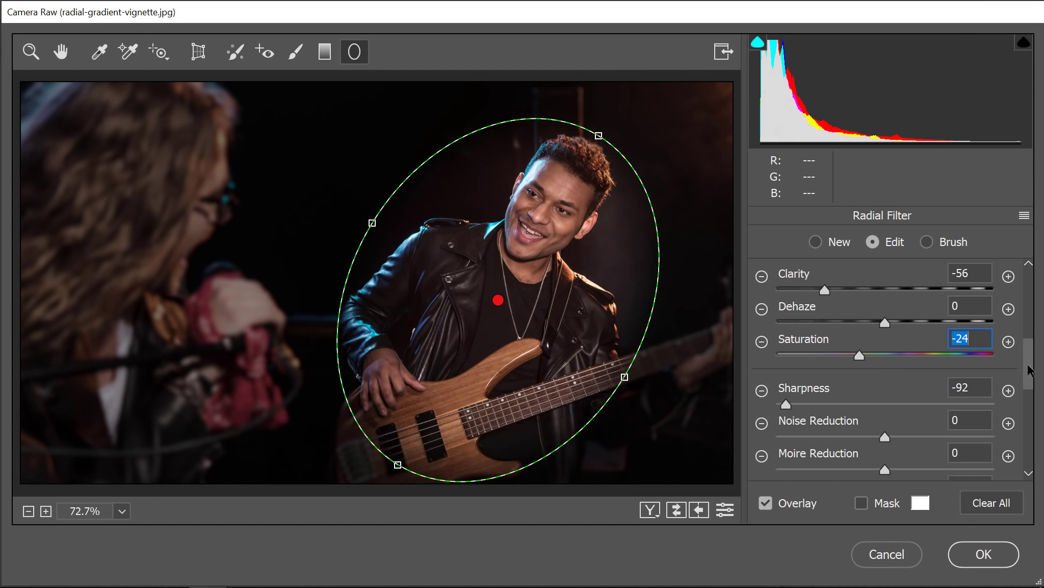
drag(1030, 371, 1032, 288)
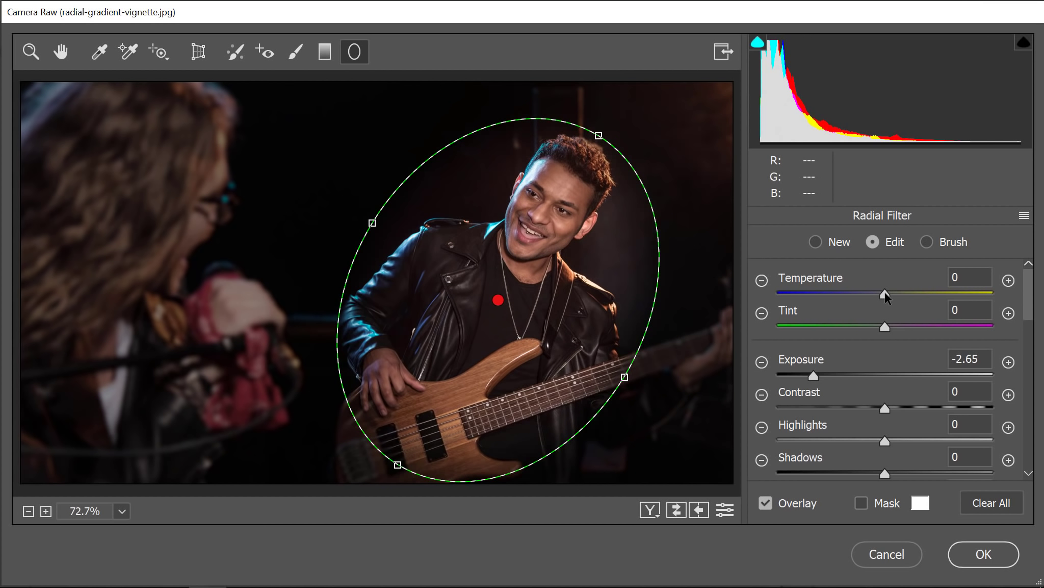
drag(886, 296, 859, 296)
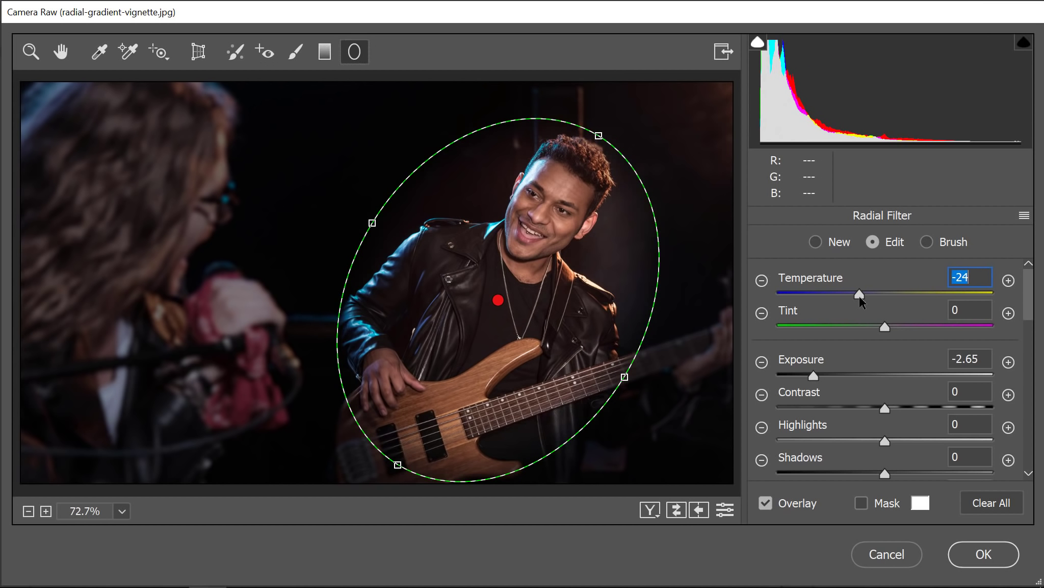
Step: Duplicate the radial filter around the bassist and set the duplicate's effect to Inside
right_click(498, 303)
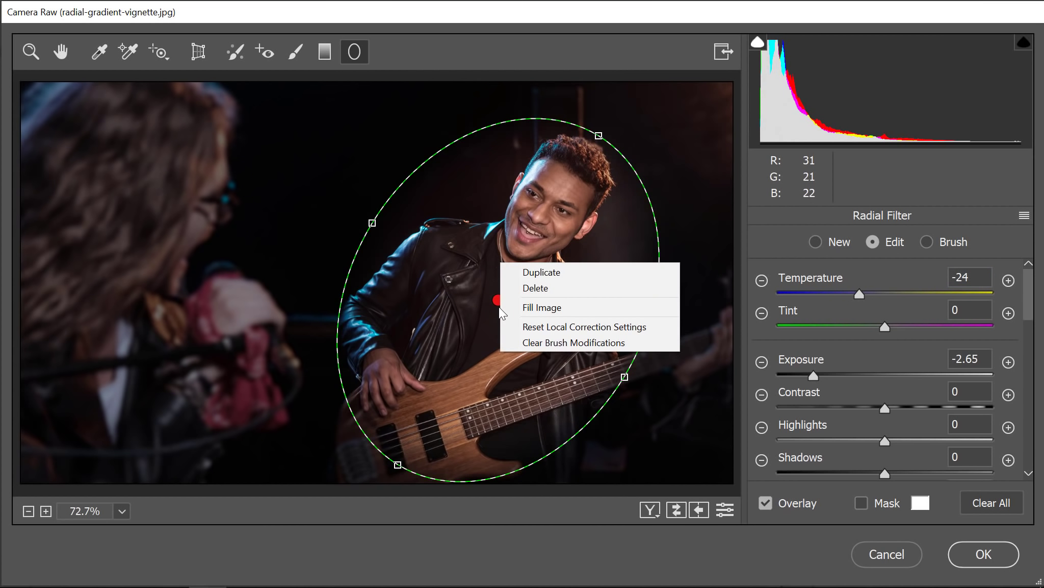
click(537, 273)
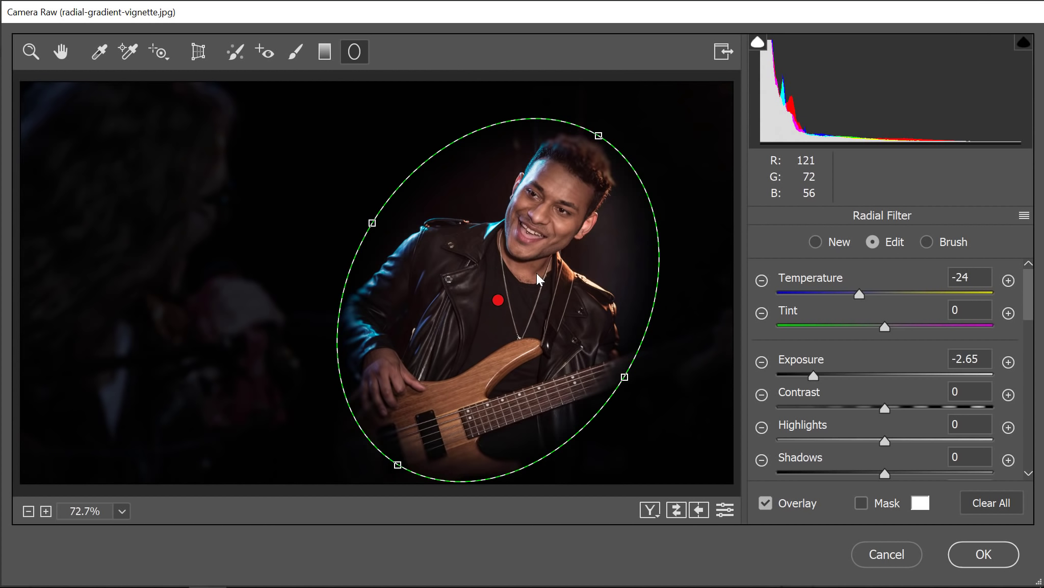
scroll(1011, 413, down, 10)
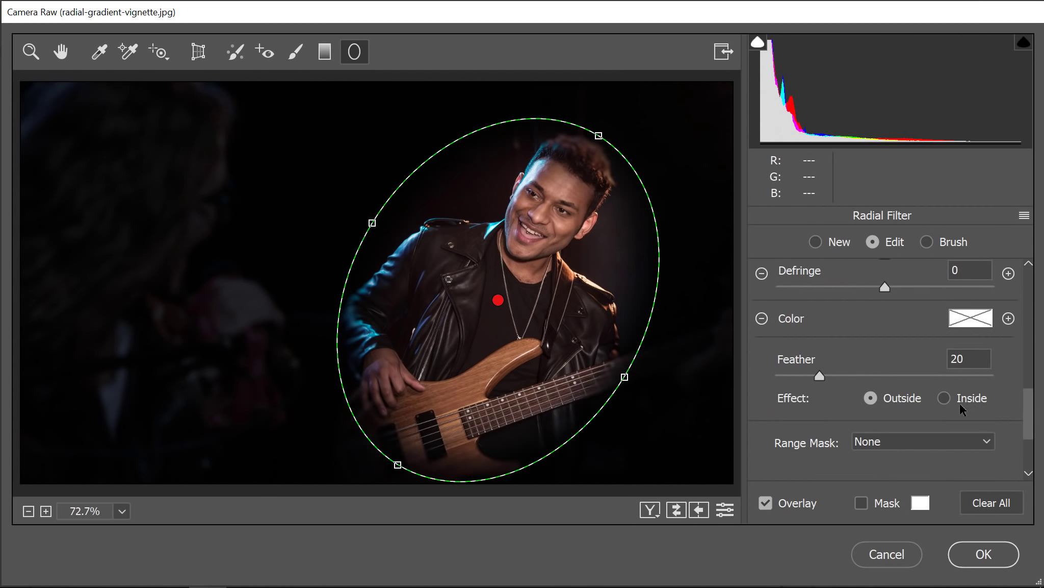
click(945, 399)
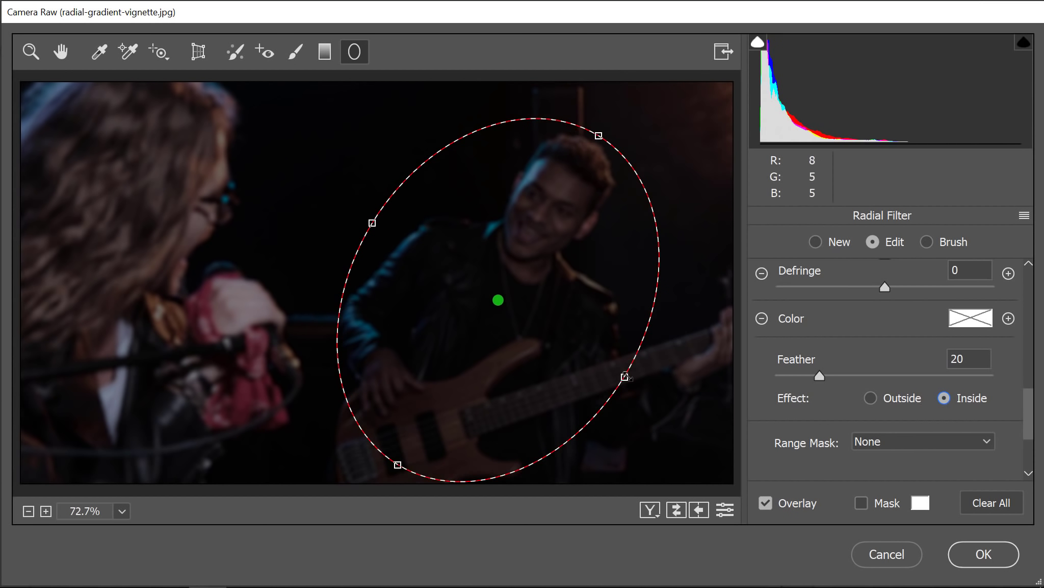
Step: Narrow the duplicated ellipse, lengthen it slightly and tilt it further clockwise along the bassist's head and torso
drag(624, 376, 599, 361)
drag(598, 137, 594, 141)
drag(591, 355, 580, 348)
mouse_move(601, 132)
mouse_down()
mouse_move(602, 148)
mouse_move(616, 124)
mouse_up()
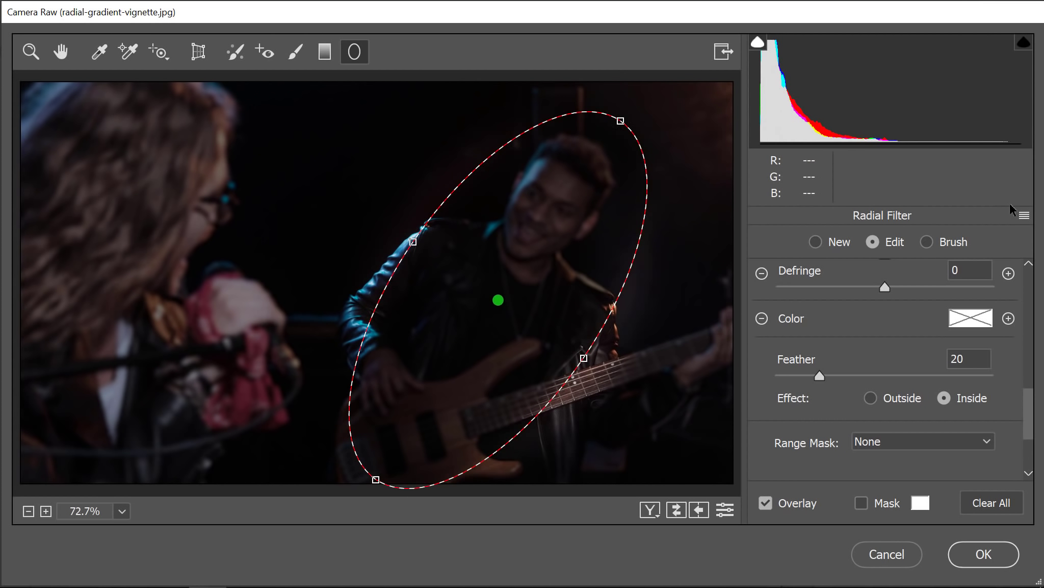
Step: Reset the duplicate's local correction settings and brighten and warm the area inside it with exposure +0.55 and temperature +9
click(1024, 215)
click(1010, 250)
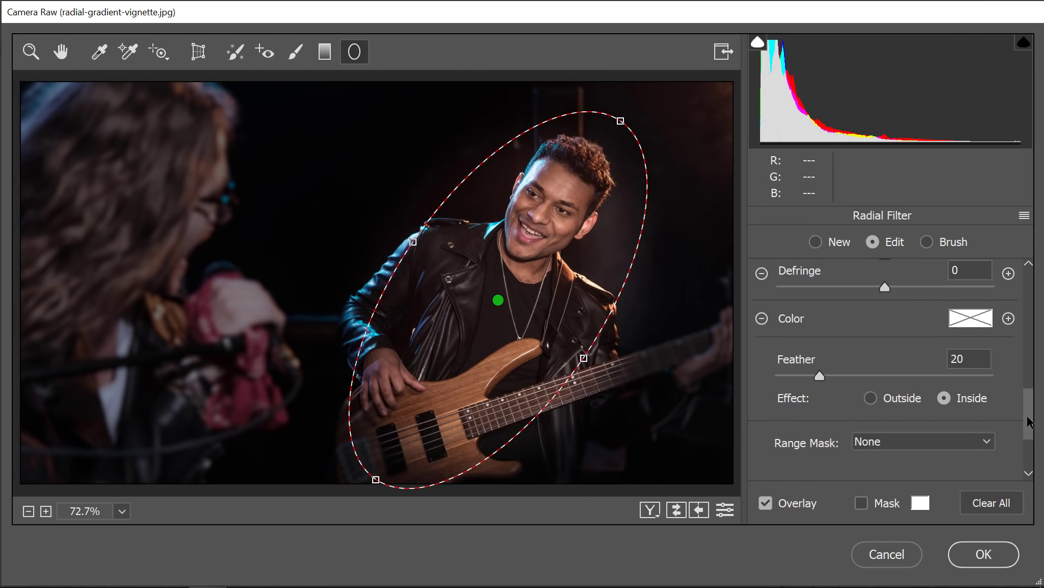
drag(1028, 417, 1033, 298)
click(899, 374)
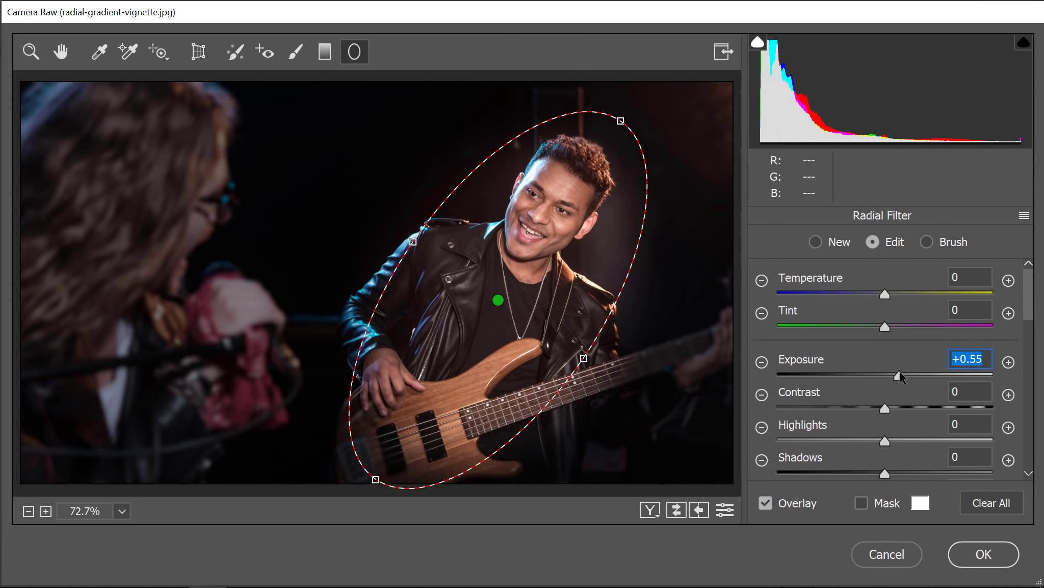
click(893, 293)
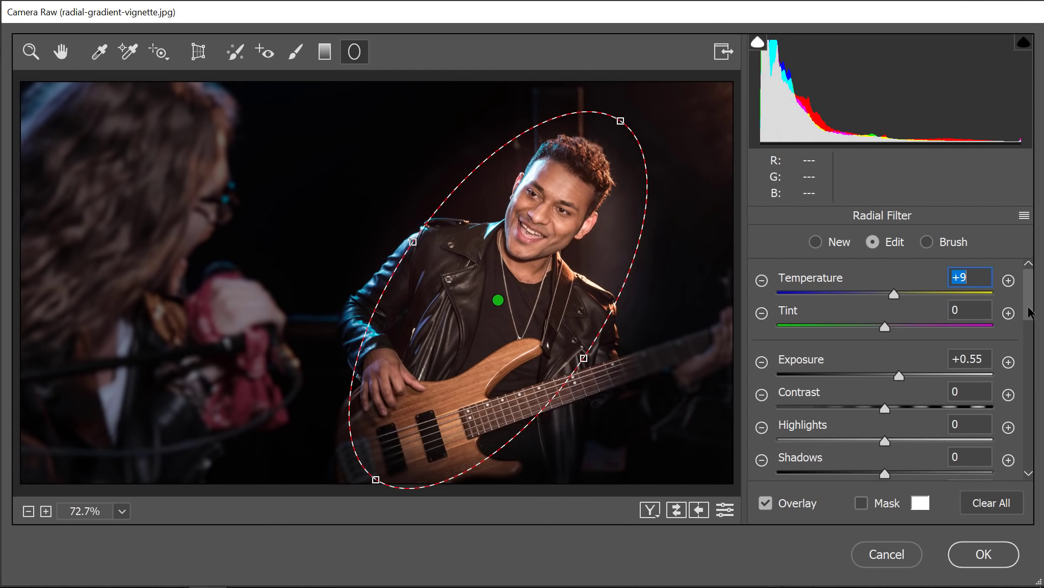
Step: Set clarity to +9, saturation to +10 and sharpness to +23 inside the ellipse, and apply the Camera Raw filter
drag(1028, 309, 1022, 374)
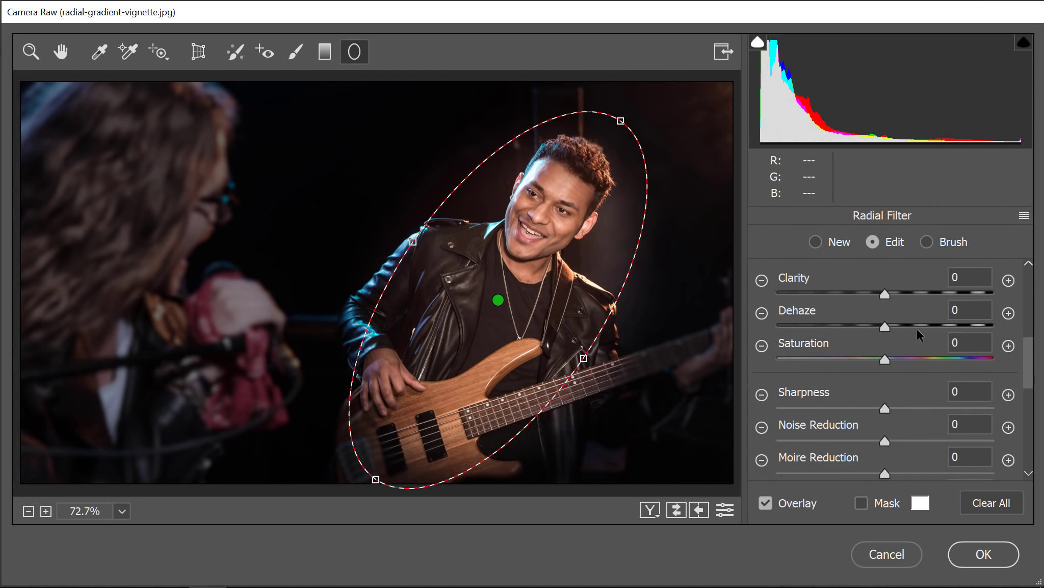
drag(891, 294, 894, 294)
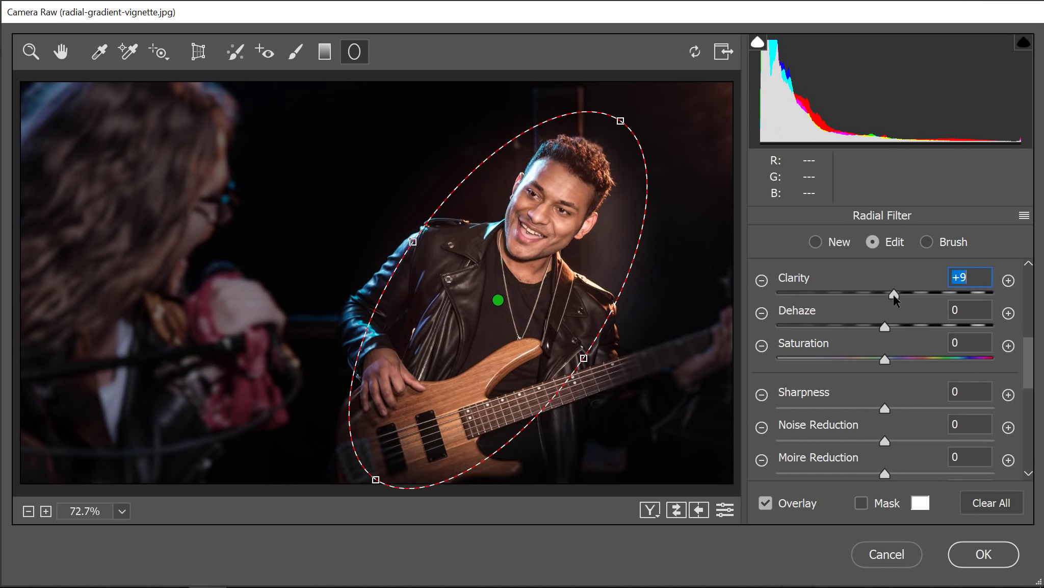
click(886, 358)
drag(886, 363, 897, 364)
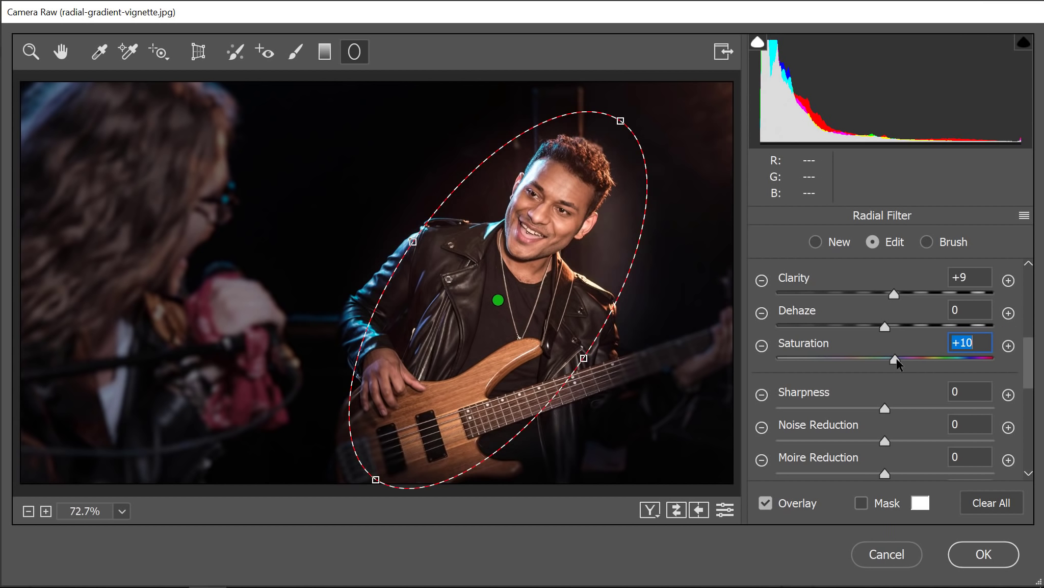
click(885, 408)
drag(884, 408, 910, 412)
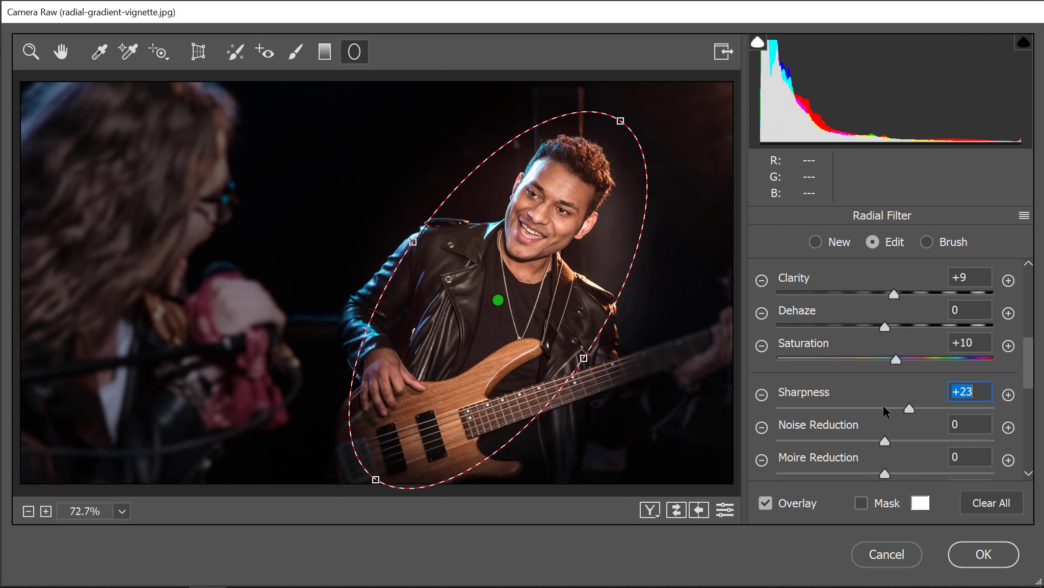
click(972, 552)
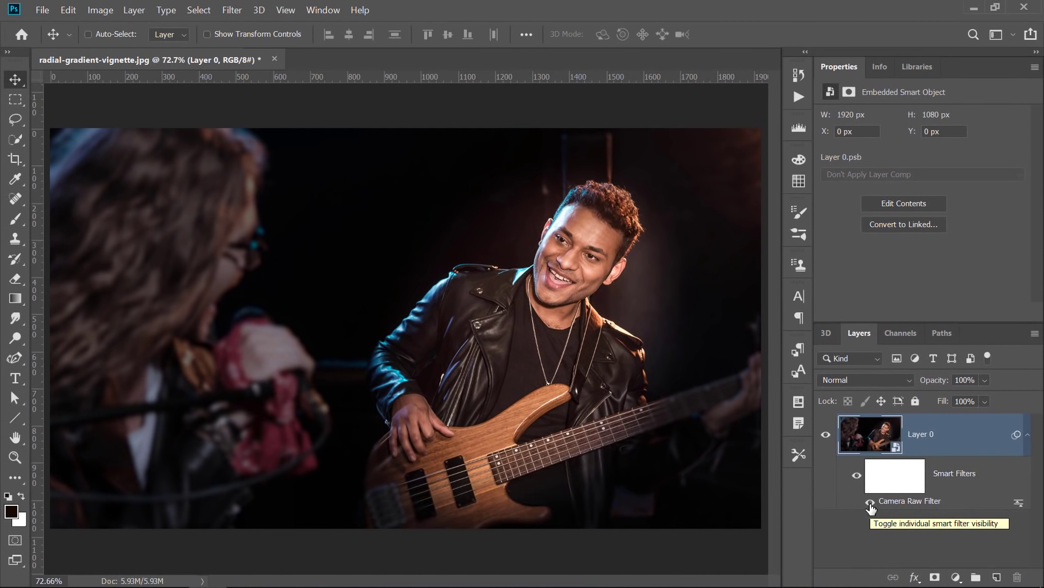
Step: Hide and show the Camera Raw smart filter on Layer 0 to compare the photo before and after
click(870, 503)
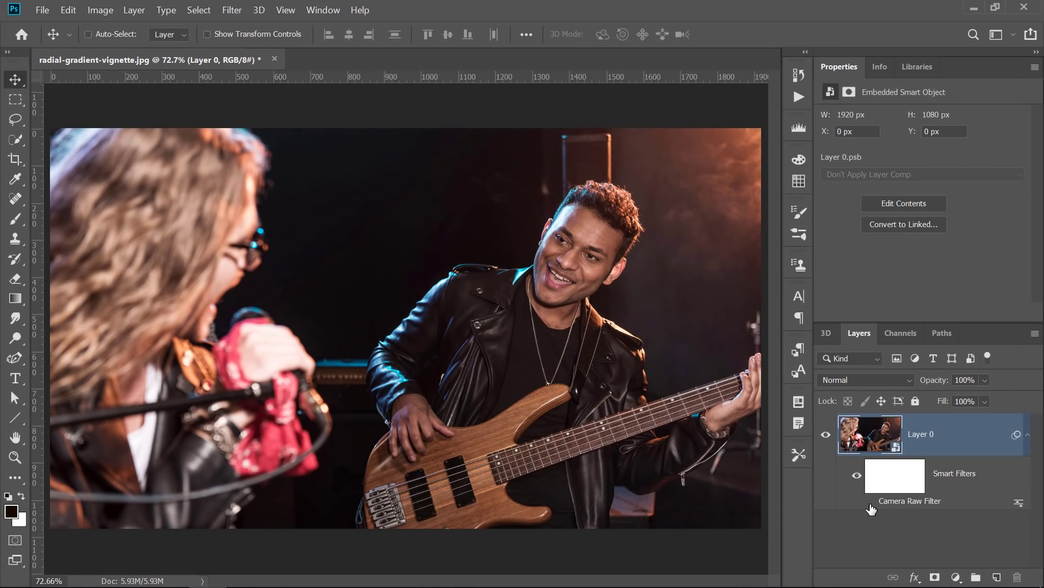
click(871, 504)
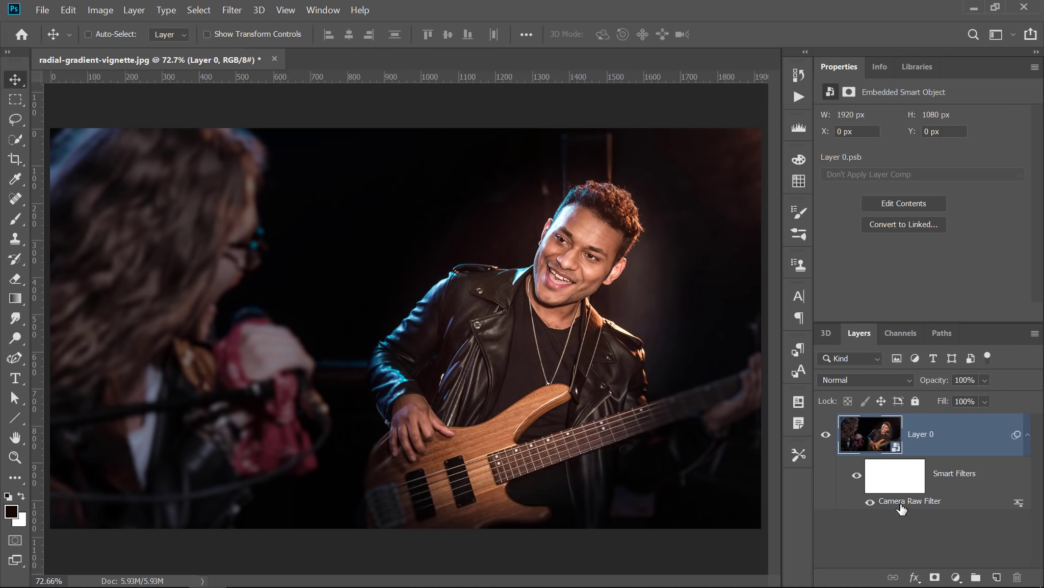
Step: Reopen the Camera Raw smart filter on Layer 0 for editing
double_click(901, 503)
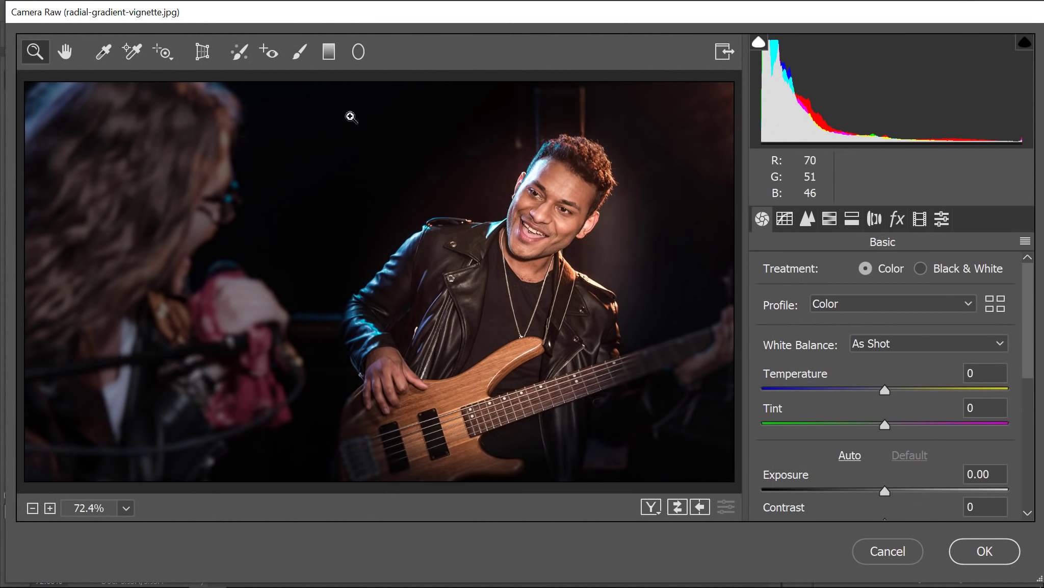